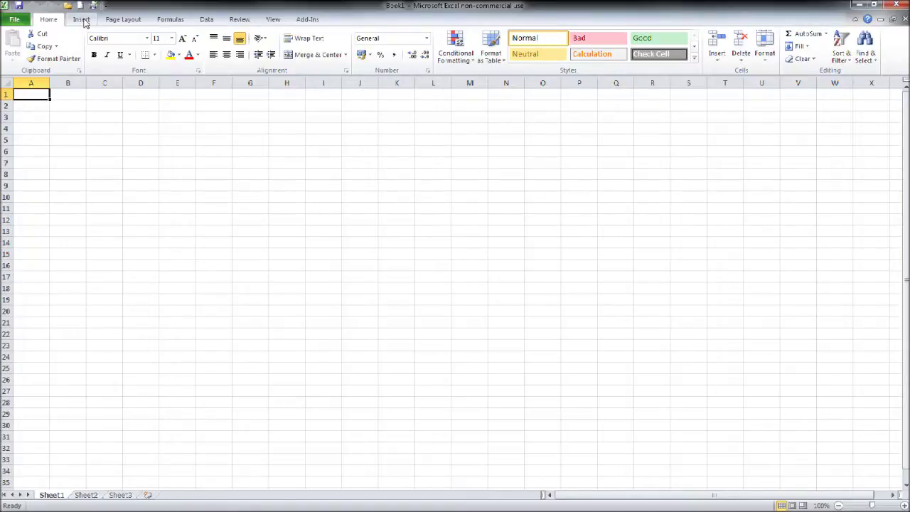
Step: Insert a WordArt object on Sheet1 in the dark red bevelled style from the last row of the gallery
{"action": "left_click", "coordinate": [83, 20]}
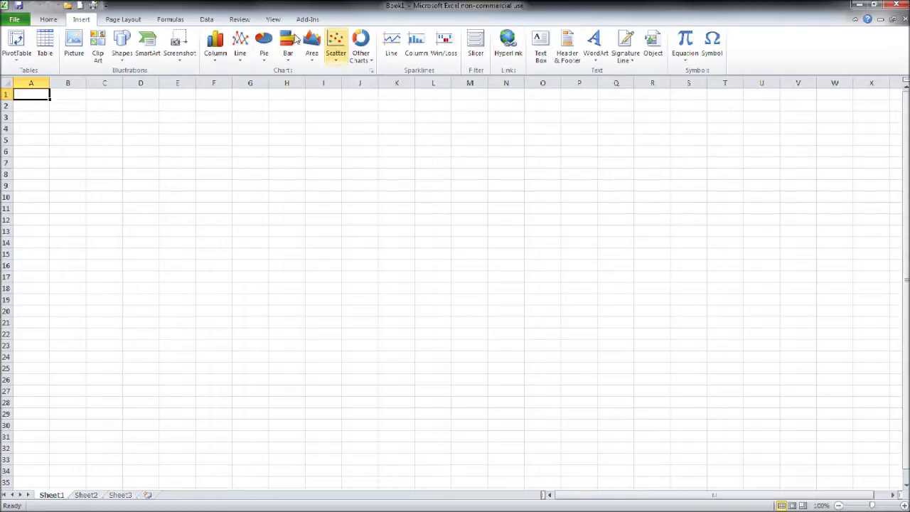
{"action": "left_click", "coordinate": [538, 40]}
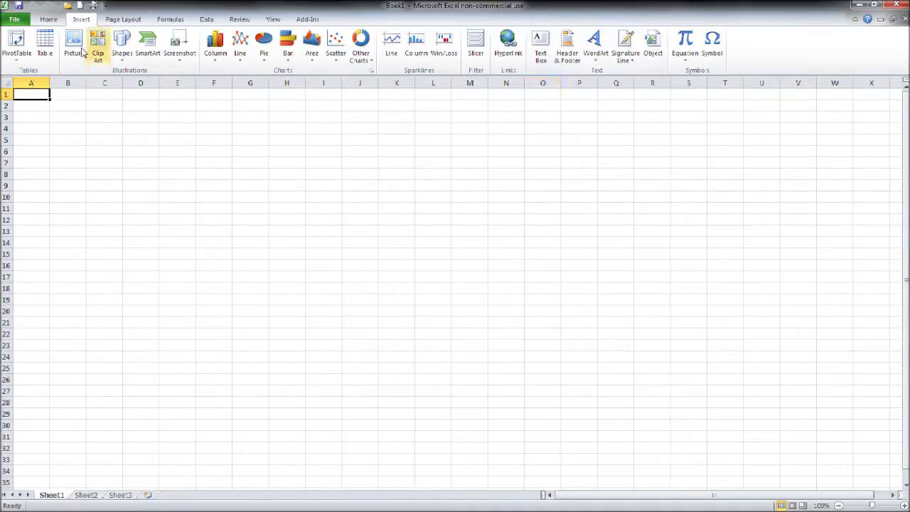
{"action": "left_click", "coordinate": [595, 64]}
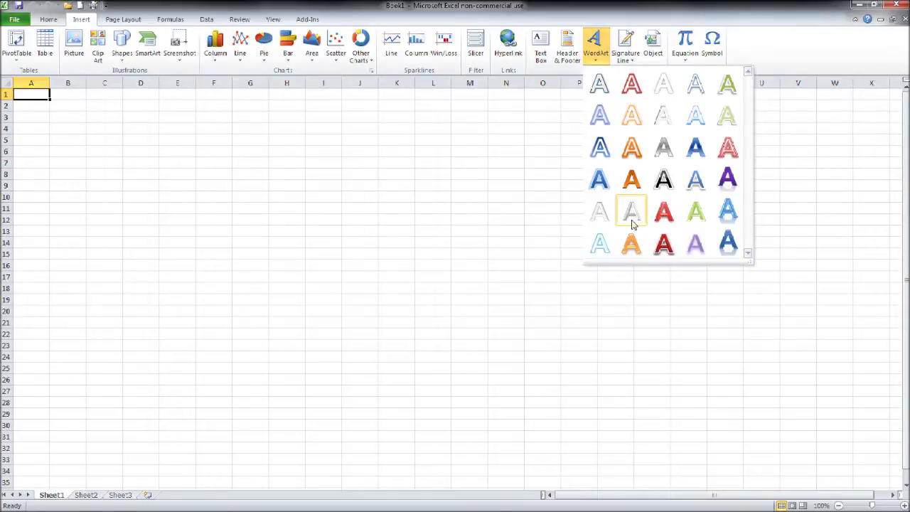
{"action": "left_click", "coordinate": [663, 245]}
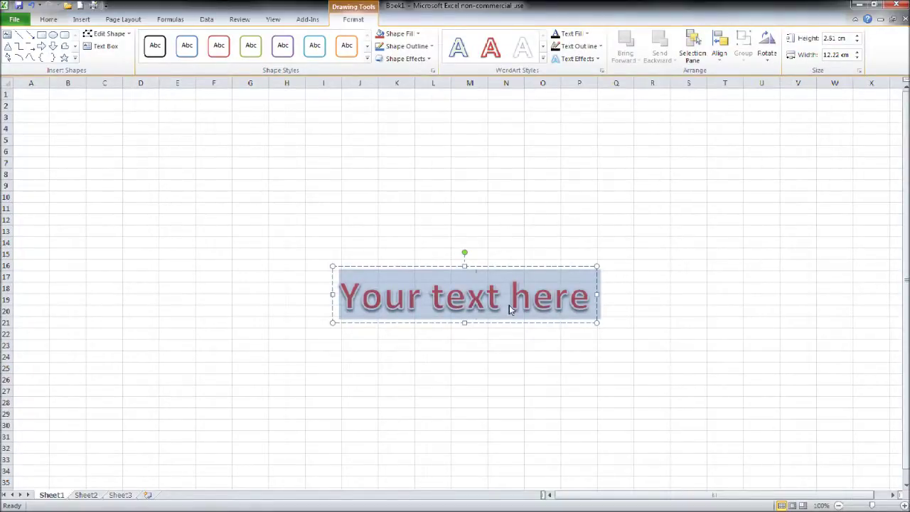
Step: Replace the WordArt placeholder text with "The Bookkeeping Master"
{"action": "type", "text": "B"}
{"action": "key", "text": "BackSpace"}
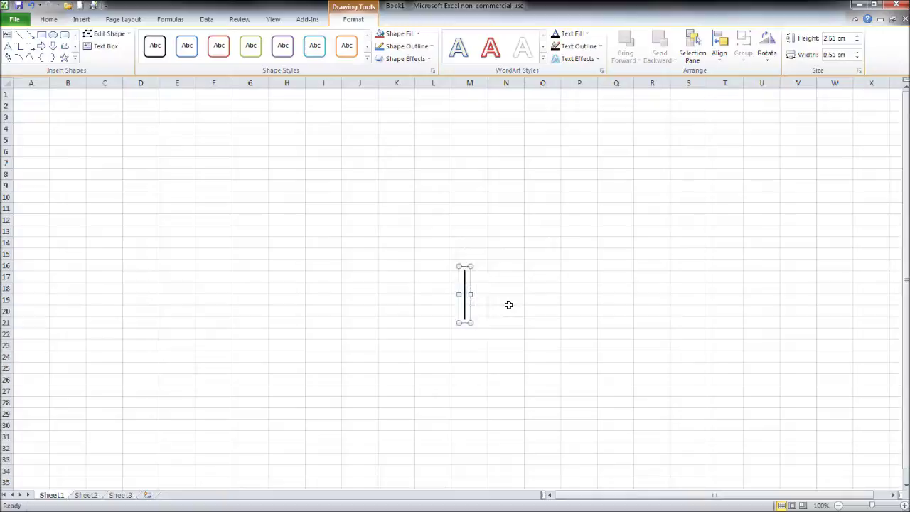
{"action": "type", "text": "The "}
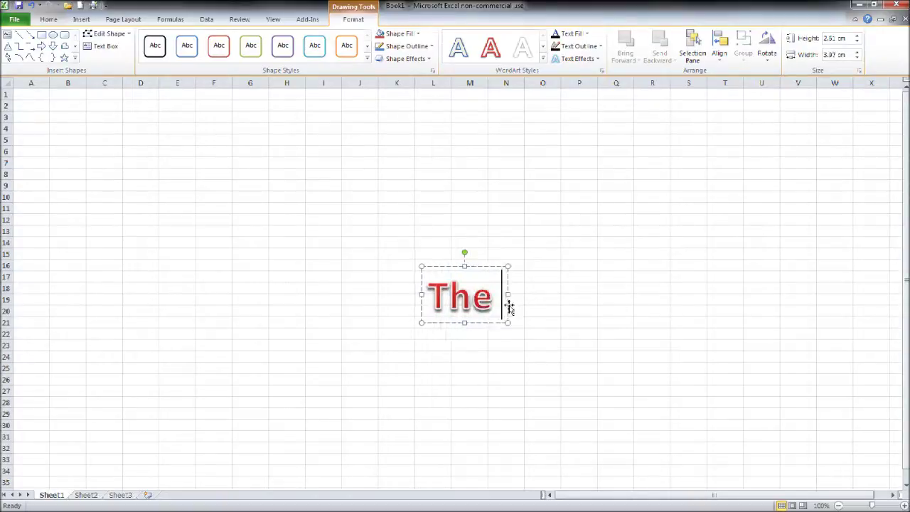
{"action": "type", "text": "Boo"}
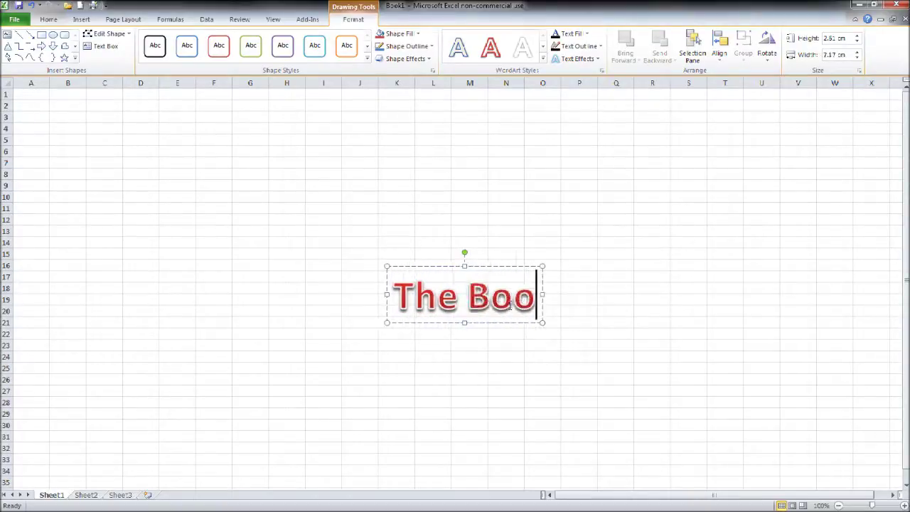
{"action": "type", "text": "kkeepi"}
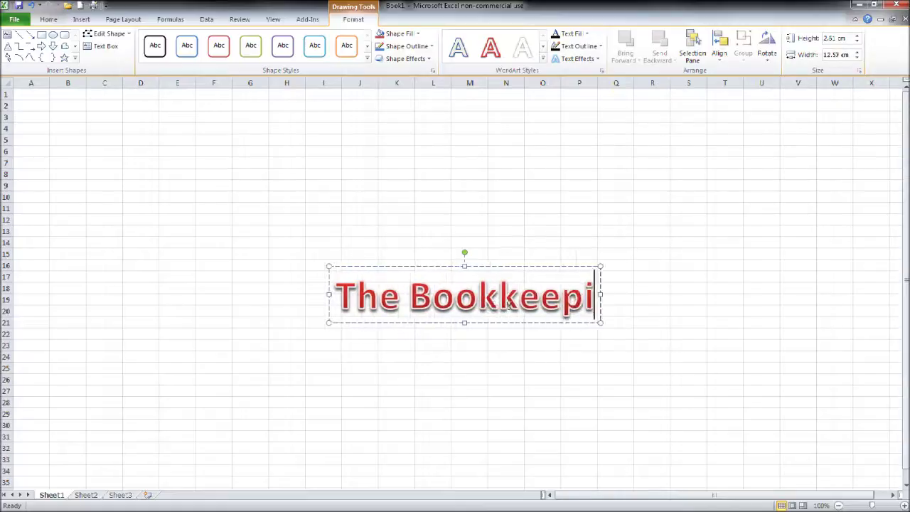
{"action": "type", "text": "ng Master"}
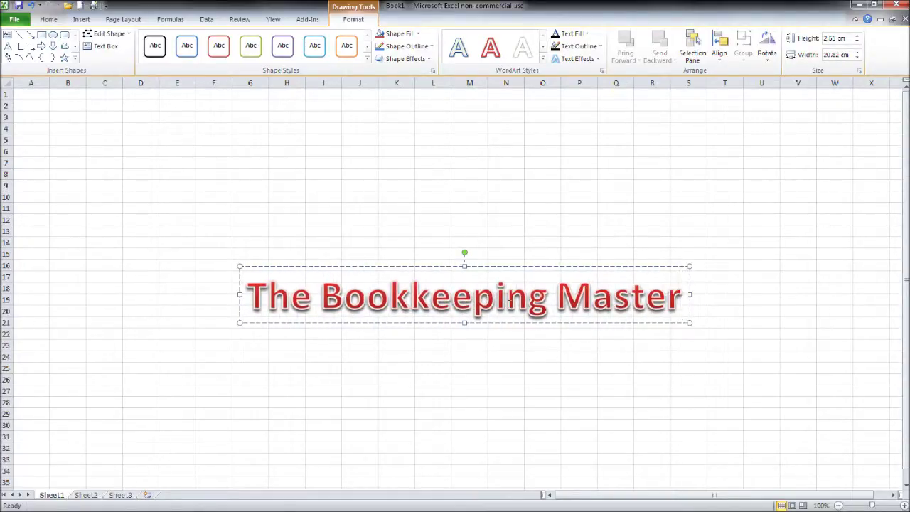
Step: Move the WordArt to start at row 16 in column D and enlarge its box to about 6.14 by 26.34 cm
{"action": "left_click_drag", "start_coordinate": [576, 169], "coordinate": [577, 168]}
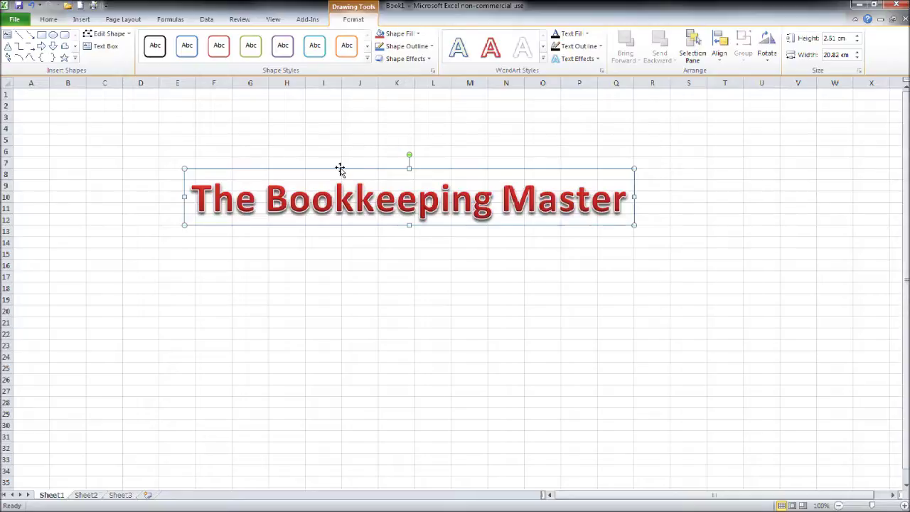
{"action": "left_click_drag", "start_coordinate": [339, 168], "coordinate": [293, 263]}
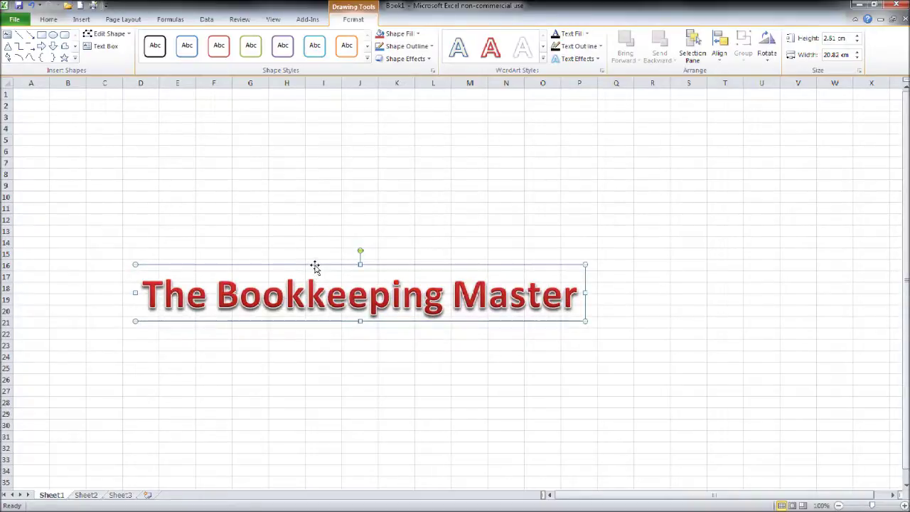
{"action": "left_click_drag", "start_coordinate": [360, 321], "coordinate": [359, 397]}
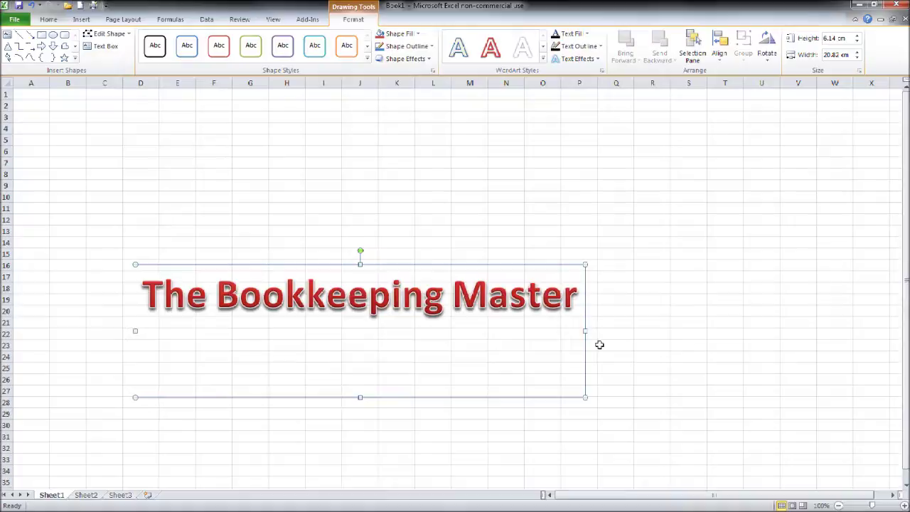
{"action": "left_click_drag", "start_coordinate": [586, 331], "coordinate": [703, 331]}
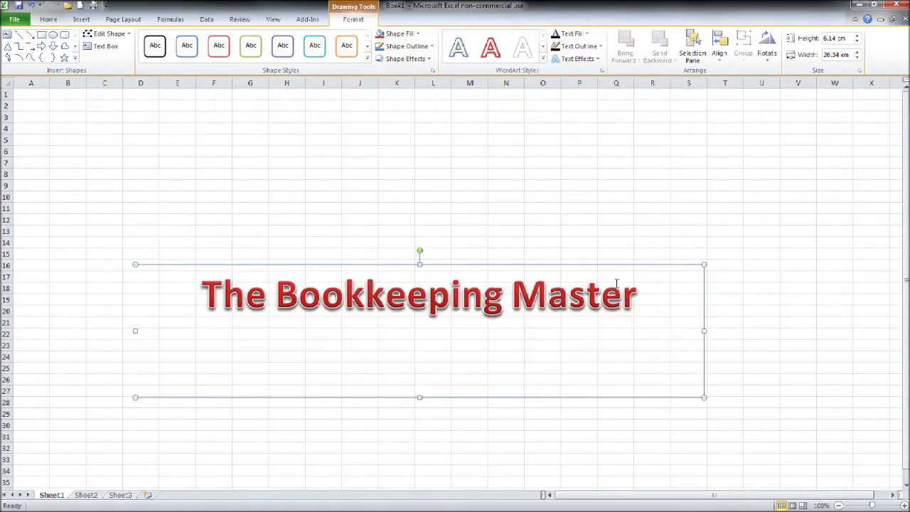
Step: Set the font size of the whole WordArt text to 96
{"action": "left_click_drag", "start_coordinate": [636, 299], "coordinate": [246, 310]}
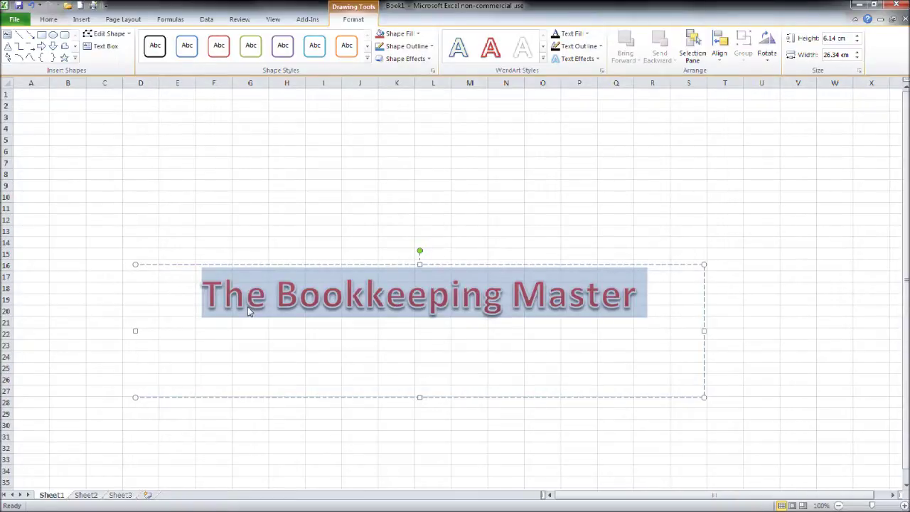
{"action": "left_click", "coordinate": [60, 21]}
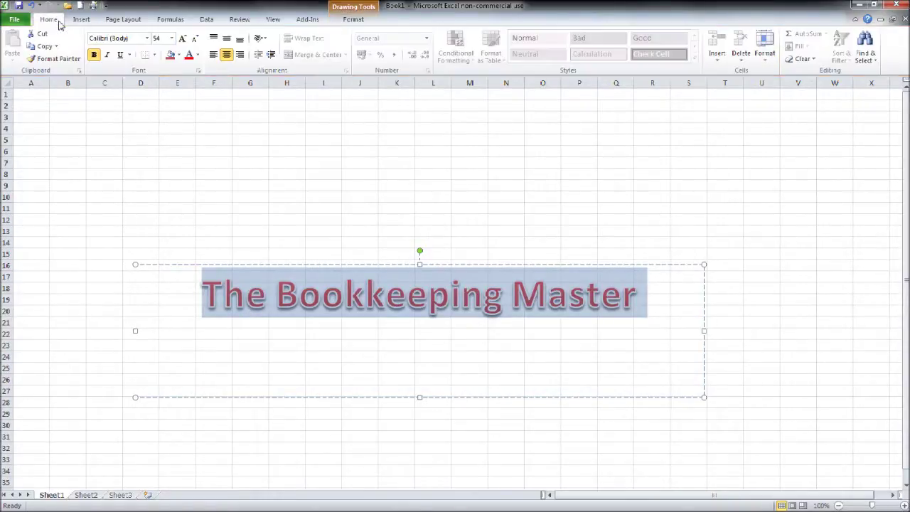
{"action": "left_click", "coordinate": [171, 41]}
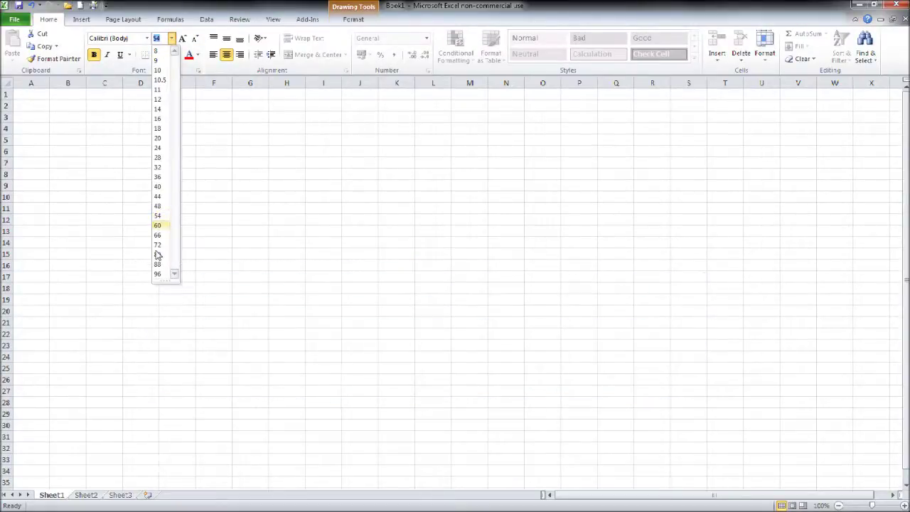
{"action": "left_click", "coordinate": [158, 274]}
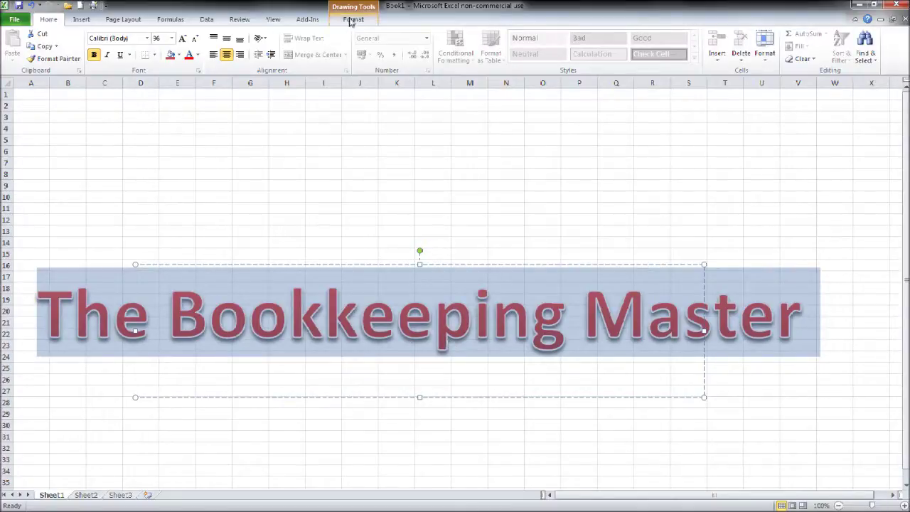
Step: Set the font size of the whole WordArt text to 40
{"action": "left_click", "coordinate": [530, 348]}
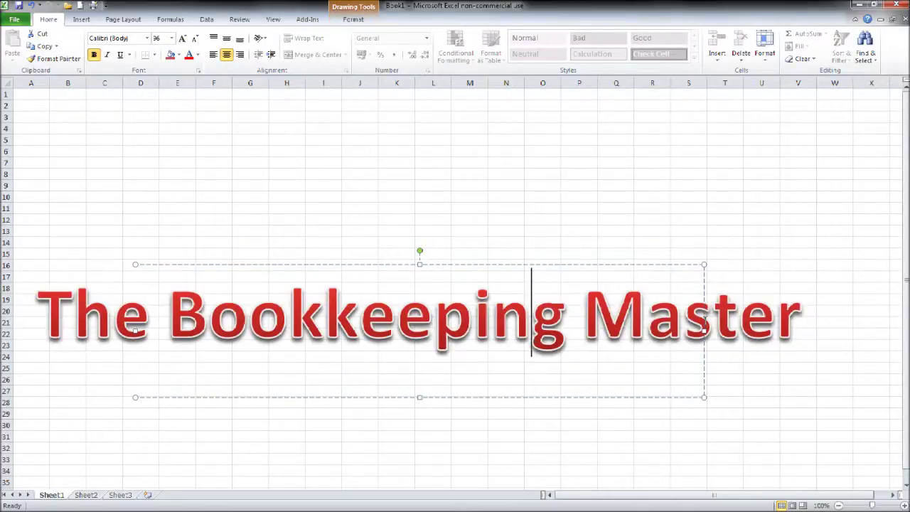
{"action": "left_click_drag", "start_coordinate": [798, 332], "coordinate": [353, 330]}
{"action": "left_click_drag", "start_coordinate": [132, 331], "coordinate": [37, 332]}
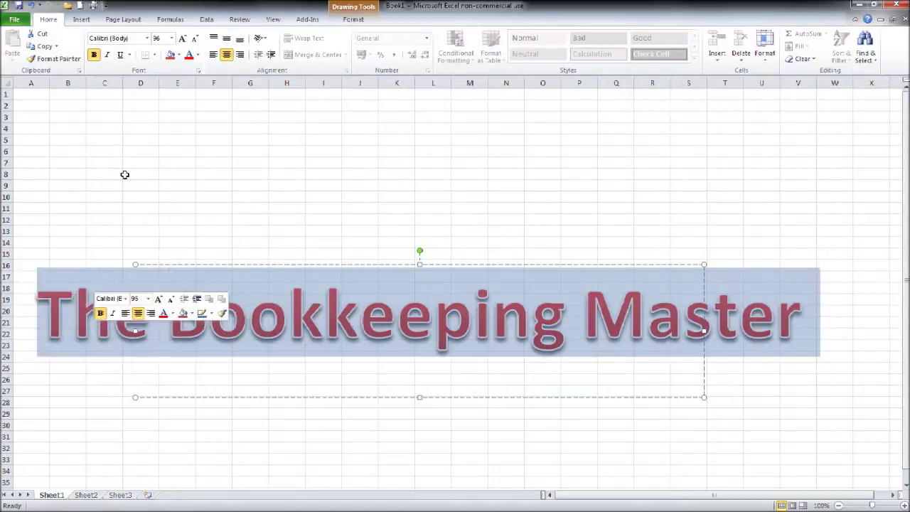
{"action": "left_click", "coordinate": [171, 37]}
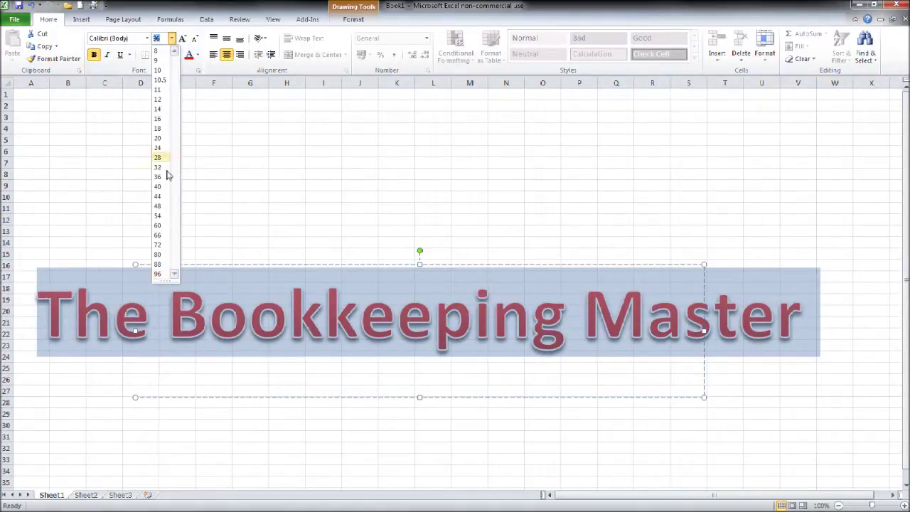
{"action": "left_click", "coordinate": [158, 186]}
{"action": "left_click", "coordinate": [514, 286]}
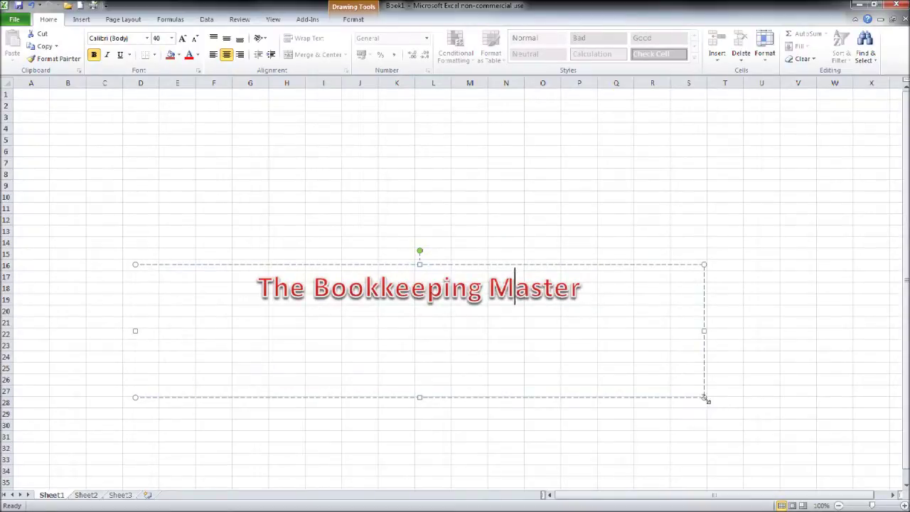
Step: Shrink the WordArt box around its text and move it up to about rows 4 to 9, starting in column B
{"action": "left_click_drag", "start_coordinate": [704, 398], "coordinate": [643, 328]}
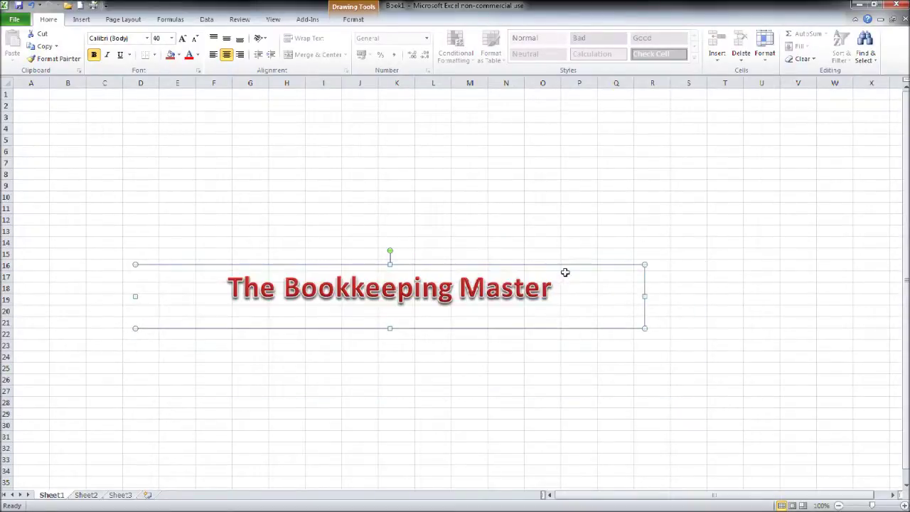
{"action": "left_click_drag", "start_coordinate": [566, 267], "coordinate": [482, 127]}
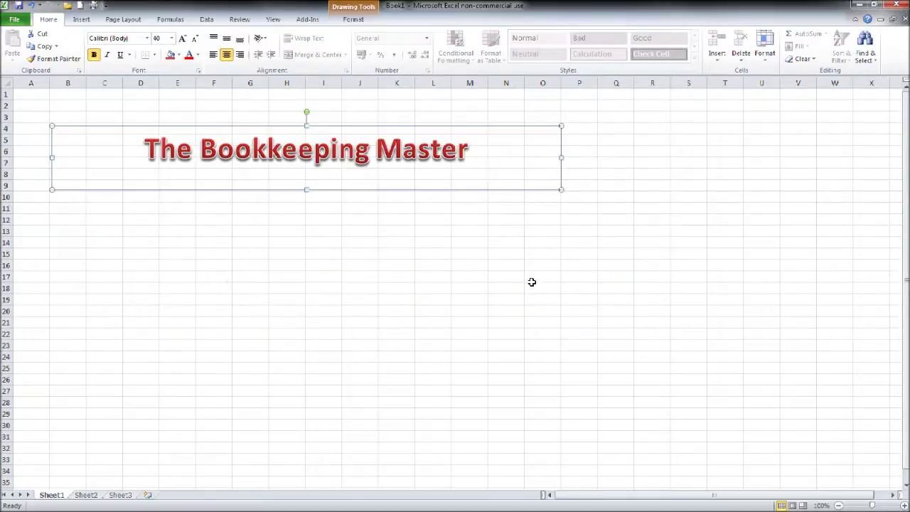
{"action": "left_click", "coordinate": [529, 291]}
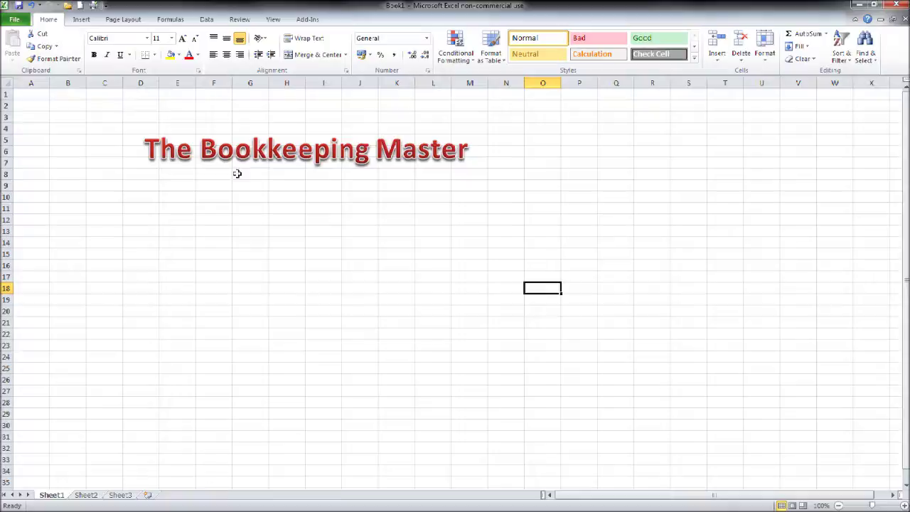
Step: Open the Clip Art search, clear the old search term and browse all available clip art
{"action": "left_click", "coordinate": [81, 19]}
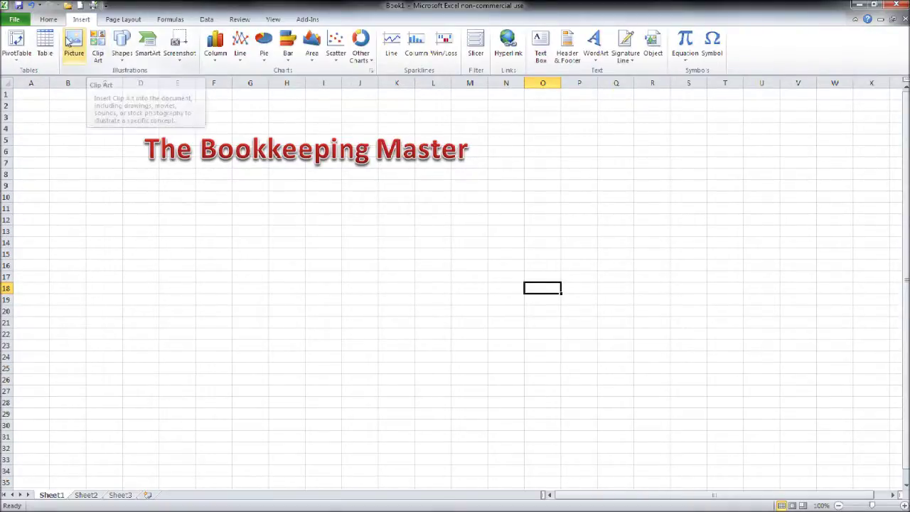
{"action": "left_click", "coordinate": [98, 48]}
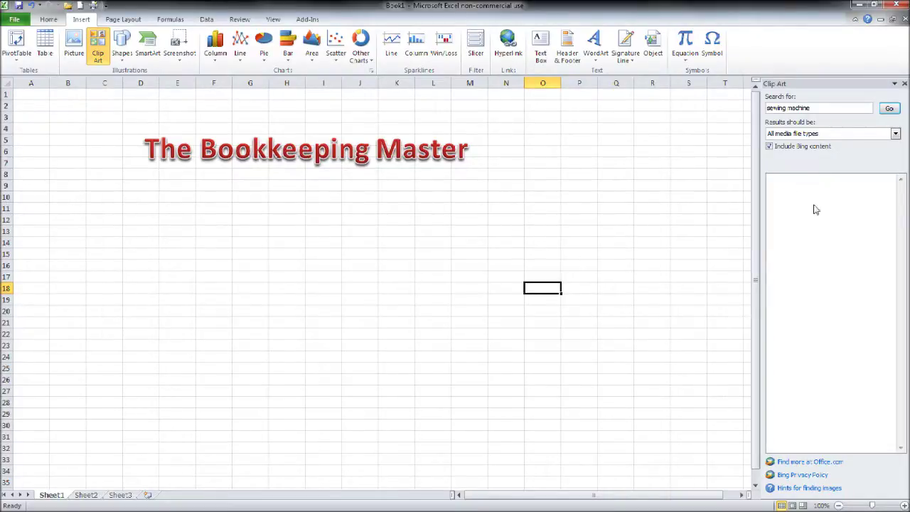
{"action": "left_click", "coordinate": [829, 108]}
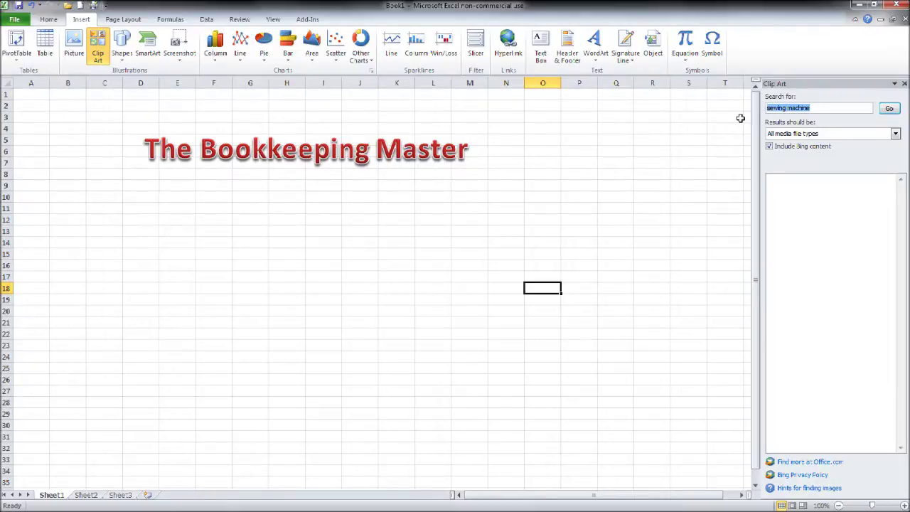
{"action": "key", "text": "BackSpace"}
{"action": "key", "text": "Return"}
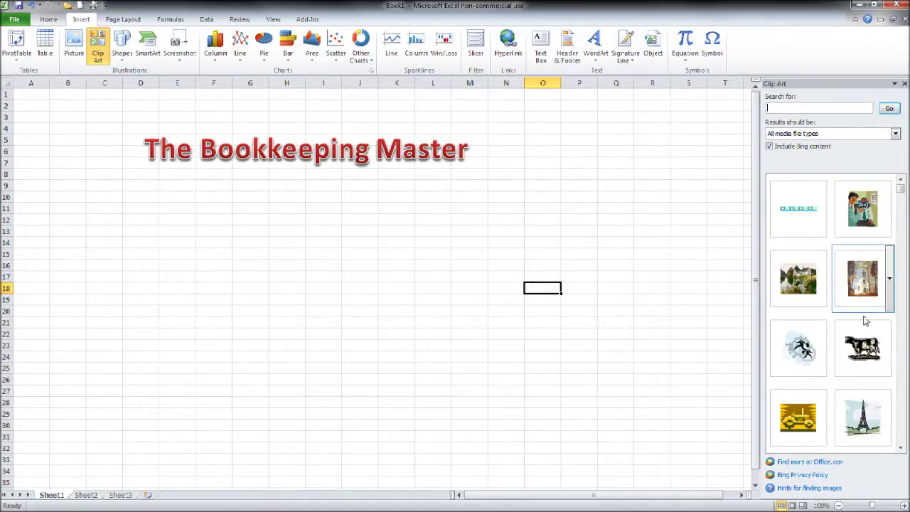
{"action": "mouse_move", "coordinate": [902, 192]}
{"action": "left_mouse_down"}
{"action": "mouse_move", "coordinate": [903, 220]}
{"action": "mouse_move", "coordinate": [901, 186]}
{"action": "left_mouse_up"}
Step: Search the clip art for "car" and insert the green race car with the helmeted driver
{"action": "left_click", "coordinate": [813, 109]}
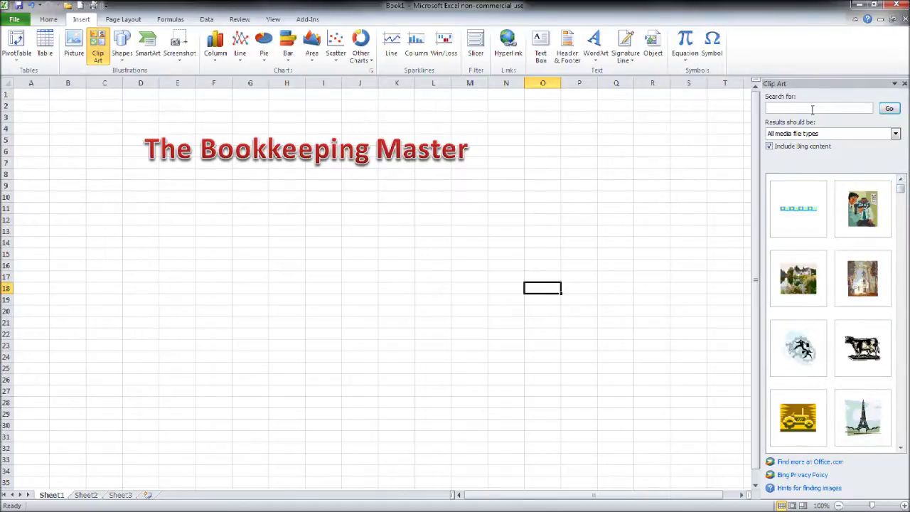
{"action": "type", "text": "car"}
{"action": "key", "text": "Return"}
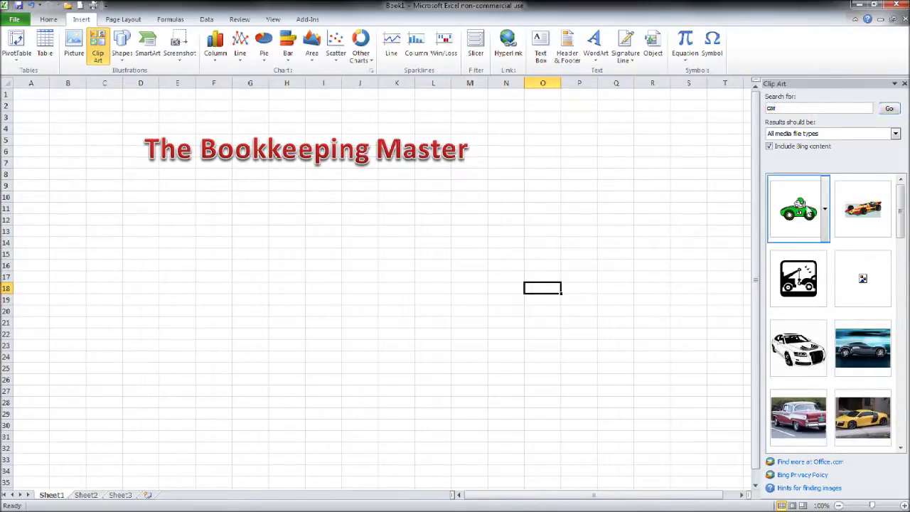
{"action": "left_click", "coordinate": [797, 219]}
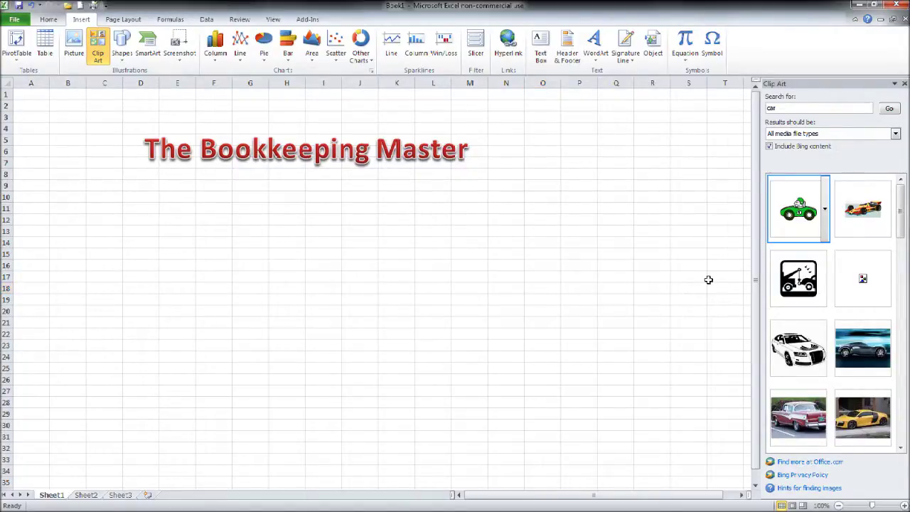
Step: Resize and position the car picture below and beside the title, over about columns N to S and rows 8 to 18, and close the Clip Art search
{"action": "left_click_drag", "start_coordinate": [609, 334], "coordinate": [692, 335]}
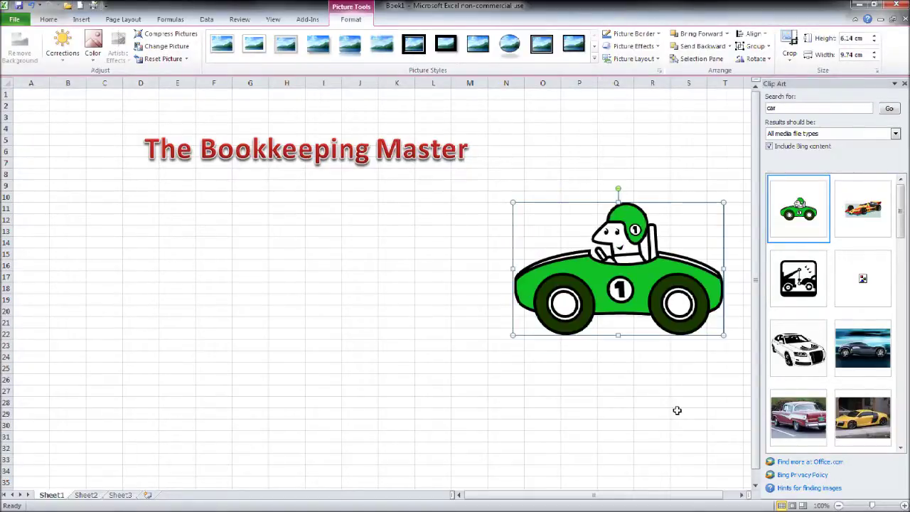
{"action": "left_click_drag", "start_coordinate": [654, 299], "coordinate": [518, 288]}
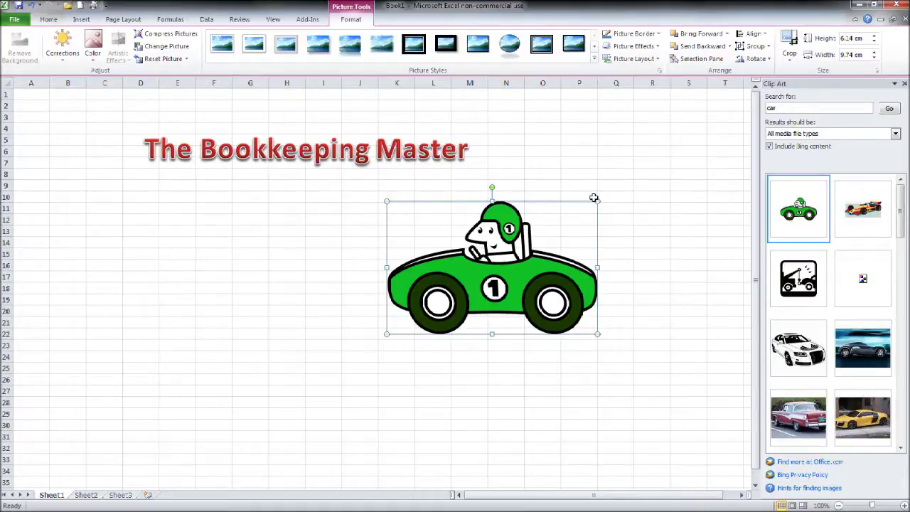
{"action": "mouse_move", "coordinate": [597, 201]}
{"action": "left_mouse_down"}
{"action": "mouse_move", "coordinate": [498, 280]}
{"action": "mouse_move", "coordinate": [605, 192]}
{"action": "left_mouse_up"}
{"action": "left_click_drag", "start_coordinate": [617, 241], "coordinate": [699, 292]}
{"action": "left_click", "coordinate": [644, 335]}
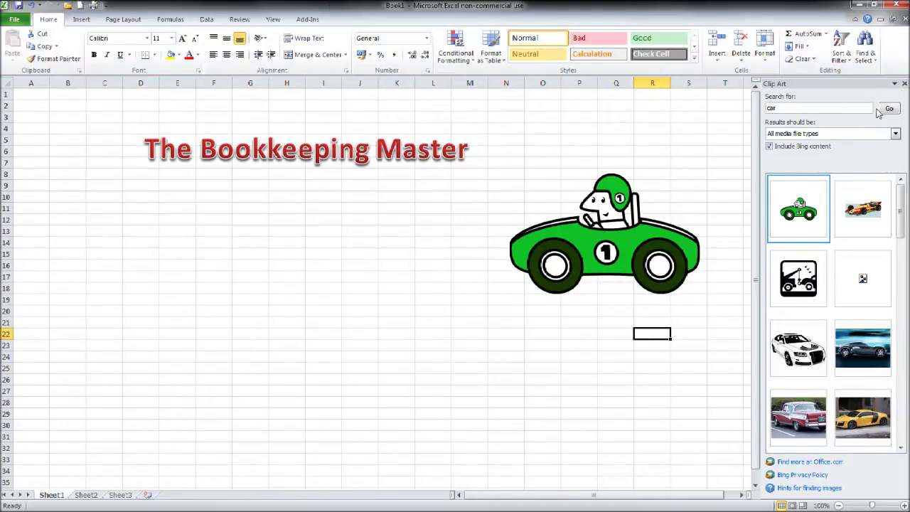
{"action": "left_click", "coordinate": [904, 85]}
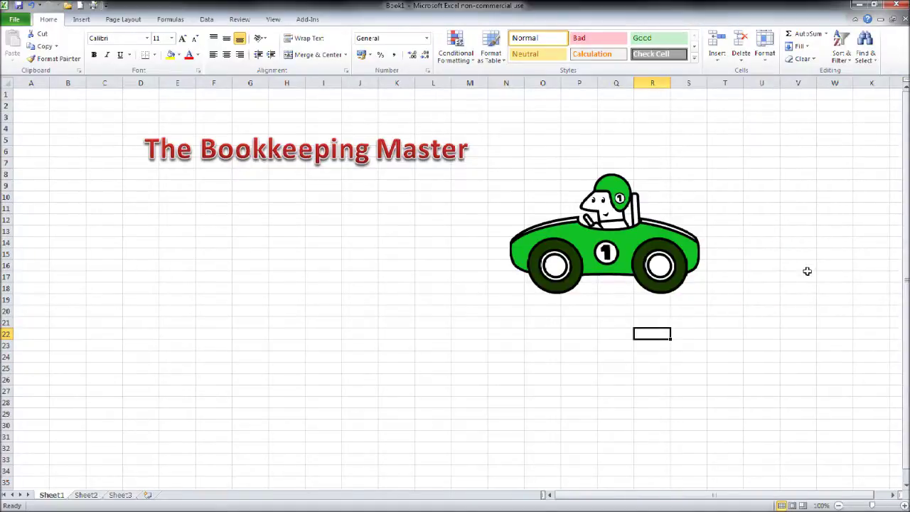
{"action": "left_click", "coordinate": [82, 20]}
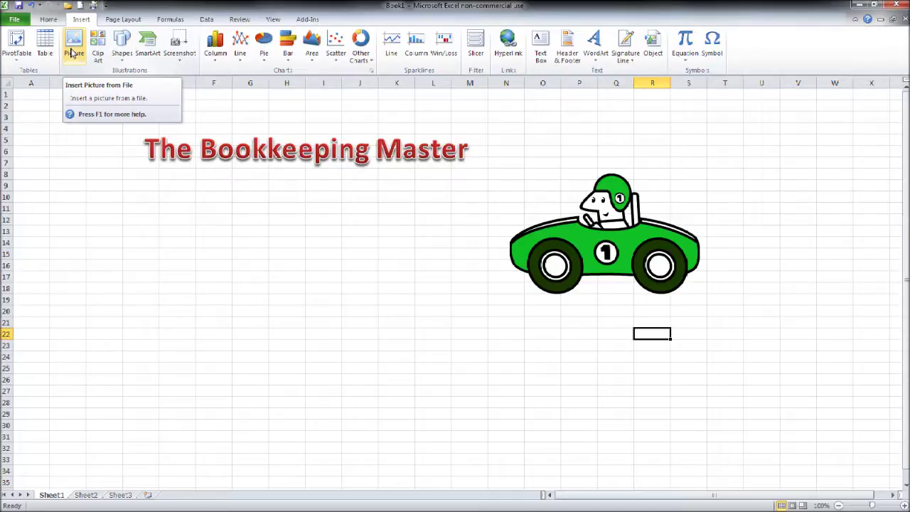
{"action": "left_click", "coordinate": [72, 51]}
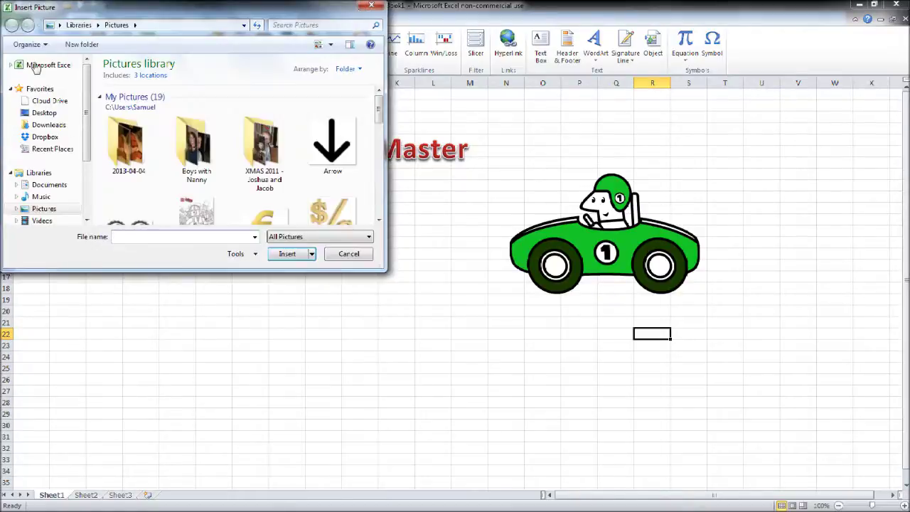
{"action": "left_click", "coordinate": [371, 6]}
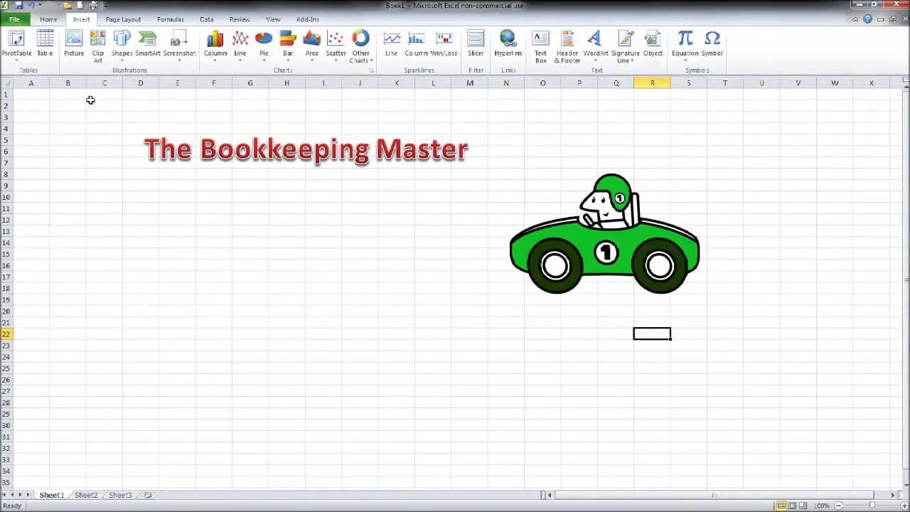
Step: Draw a down block arrow about 9.8 cm high and 6.2 cm wide below the title, over columns F to I and rows 10 to 28
{"action": "left_click", "coordinate": [122, 57]}
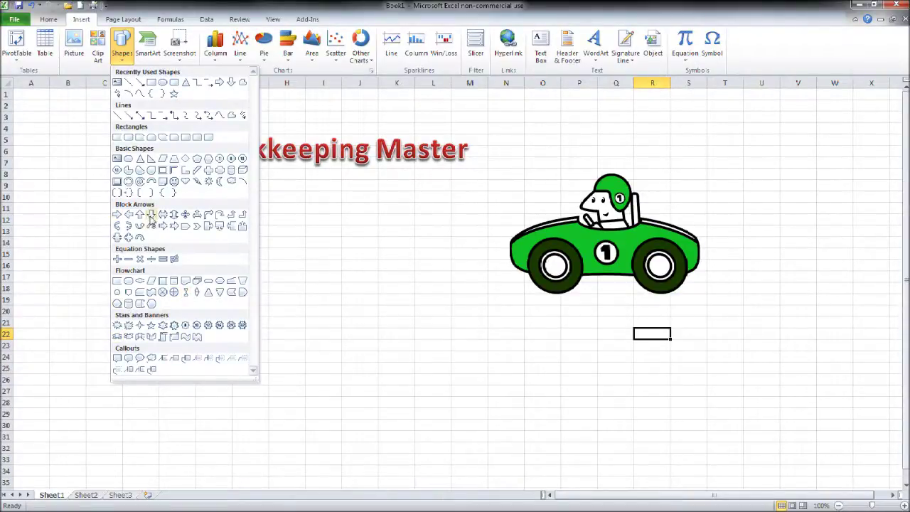
{"action": "left_click", "coordinate": [151, 216]}
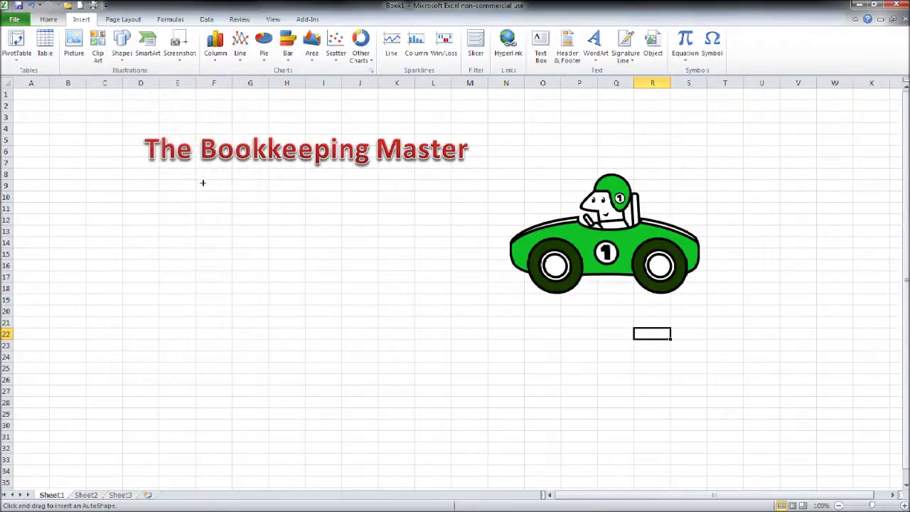
{"action": "left_click_drag", "start_coordinate": [195, 193], "coordinate": [330, 406]}
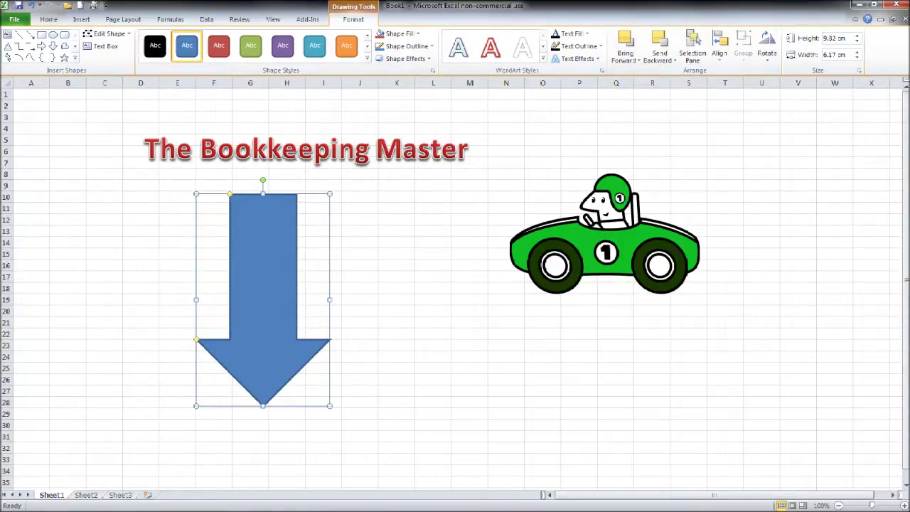
Step: Apply the blue filled shape style to the title's WordArt box and the purple filled shape style to the down arrow
{"action": "left_click", "coordinate": [297, 149]}
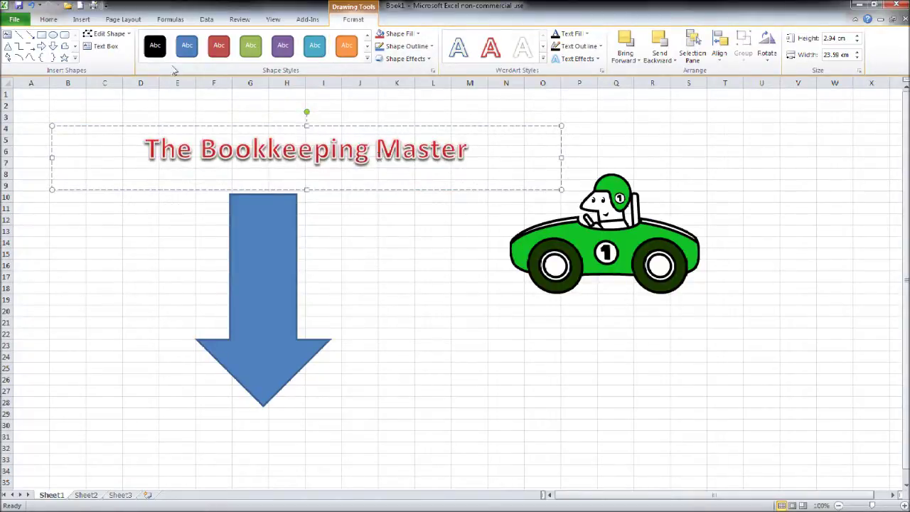
{"action": "left_click", "coordinate": [187, 47]}
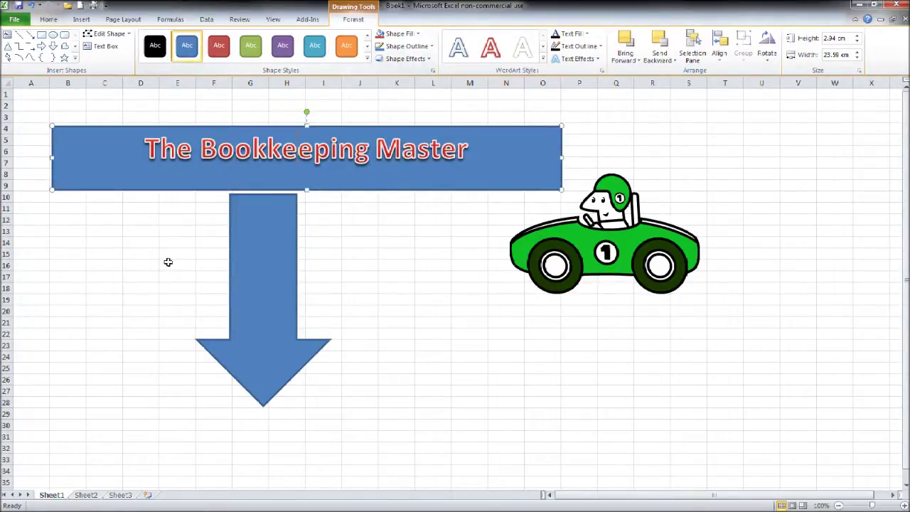
{"action": "left_click", "coordinate": [263, 258]}
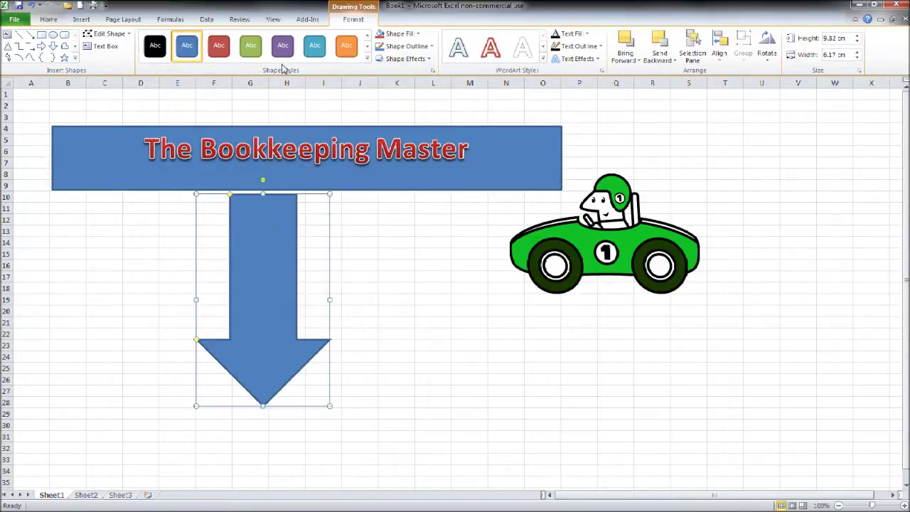
{"action": "left_click", "coordinate": [283, 47]}
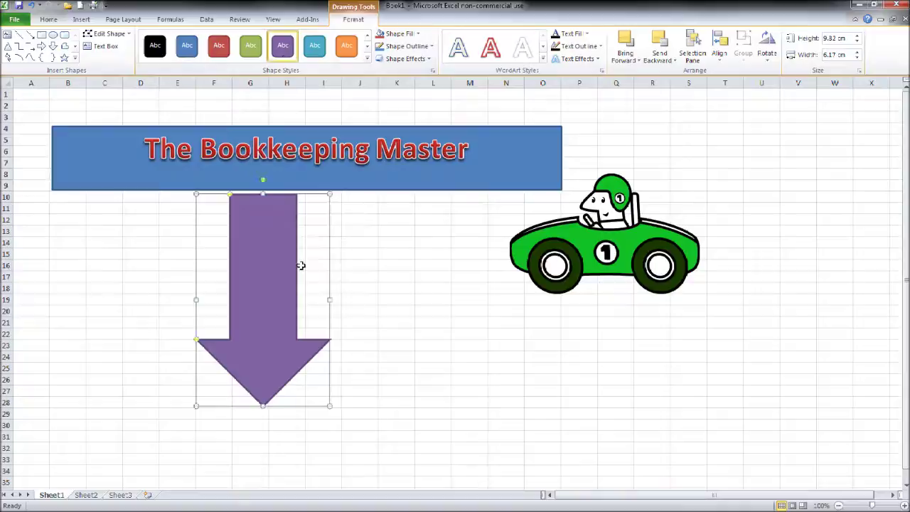